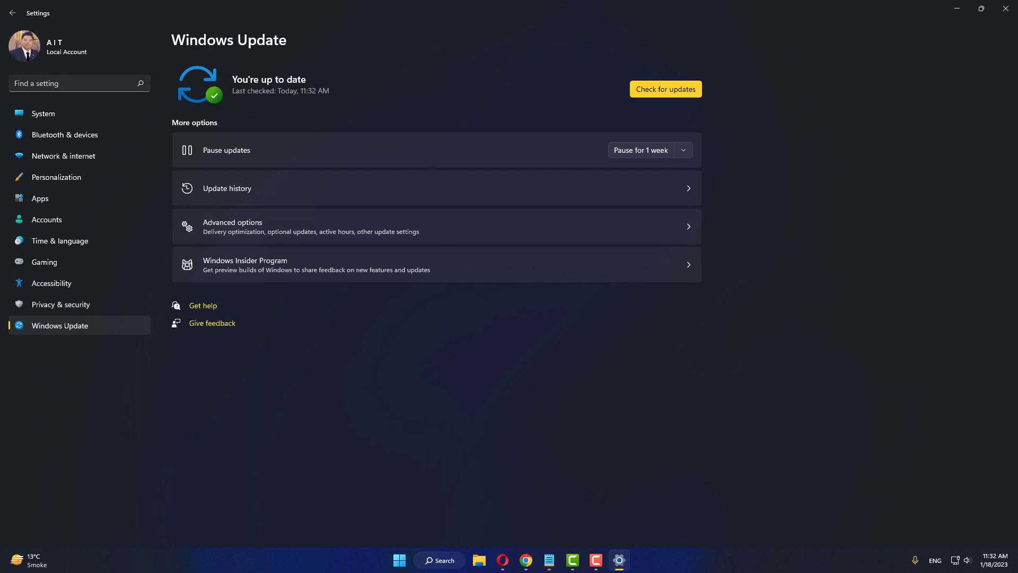
Close the Windows Settings Update page to reveal the YouTube channel's Videos page
left_click(1005, 9)
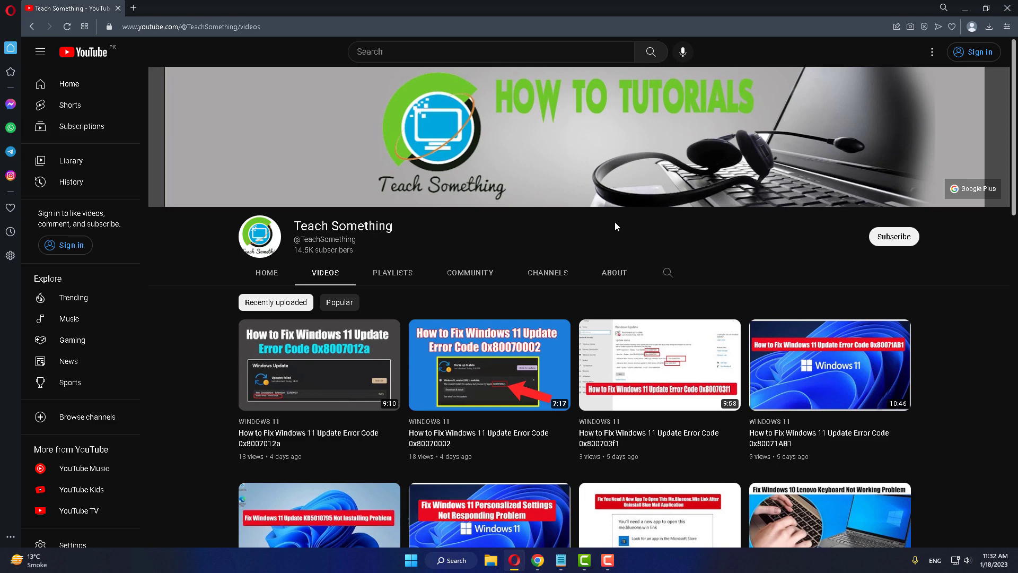
Search for cmd and launch Command Prompt as administrator, approving the UAC prompt
left_click(453, 560)
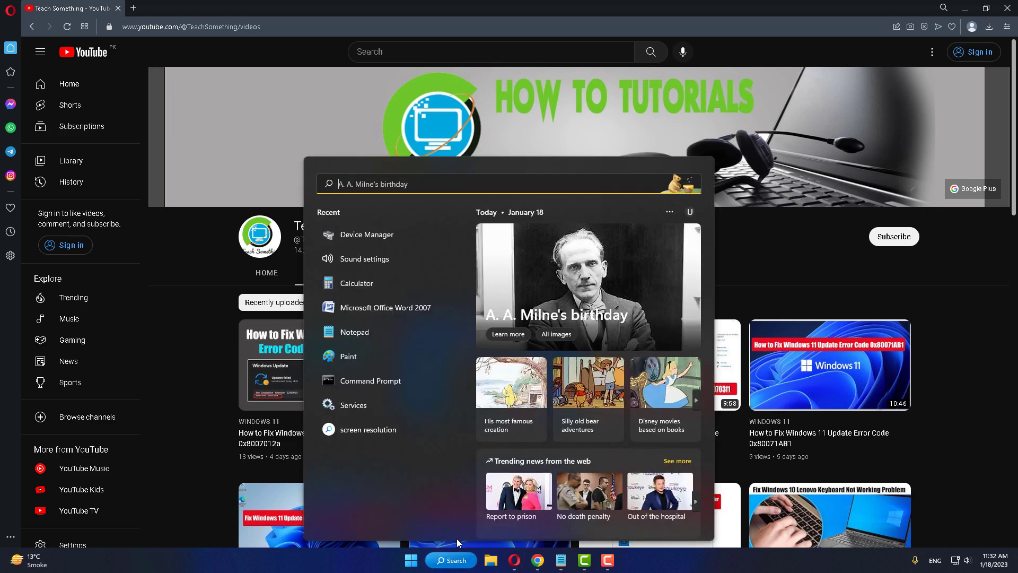
type("cmd")
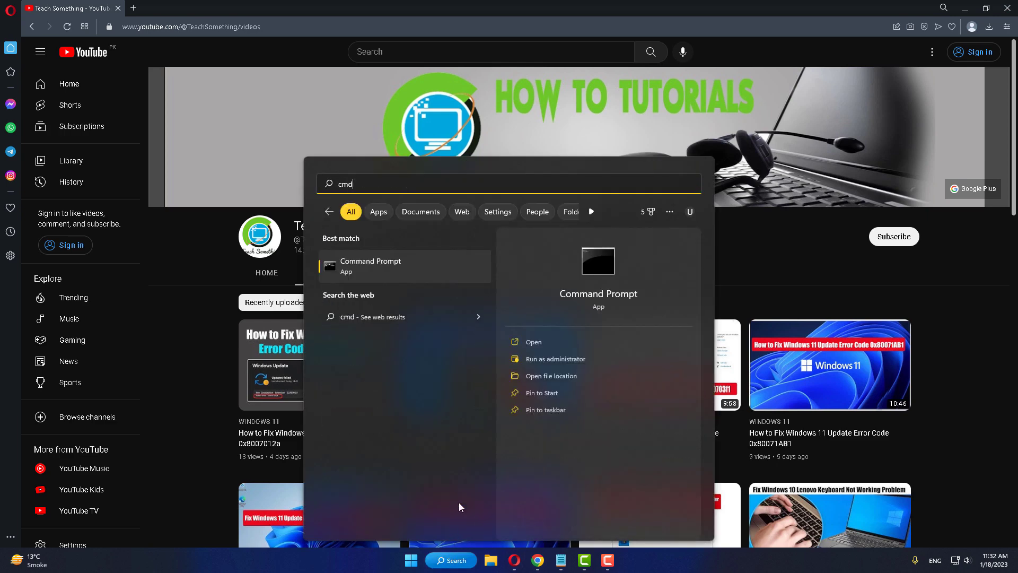
right_click(387, 265)
right_click(413, 278)
right_click(415, 279)
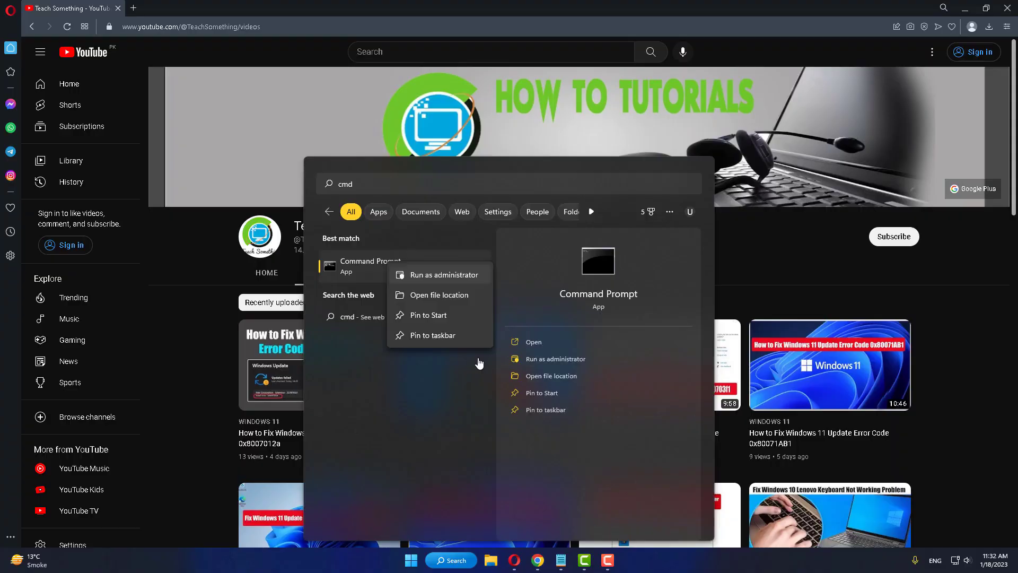
left_click(415, 275)
left_click(479, 364)
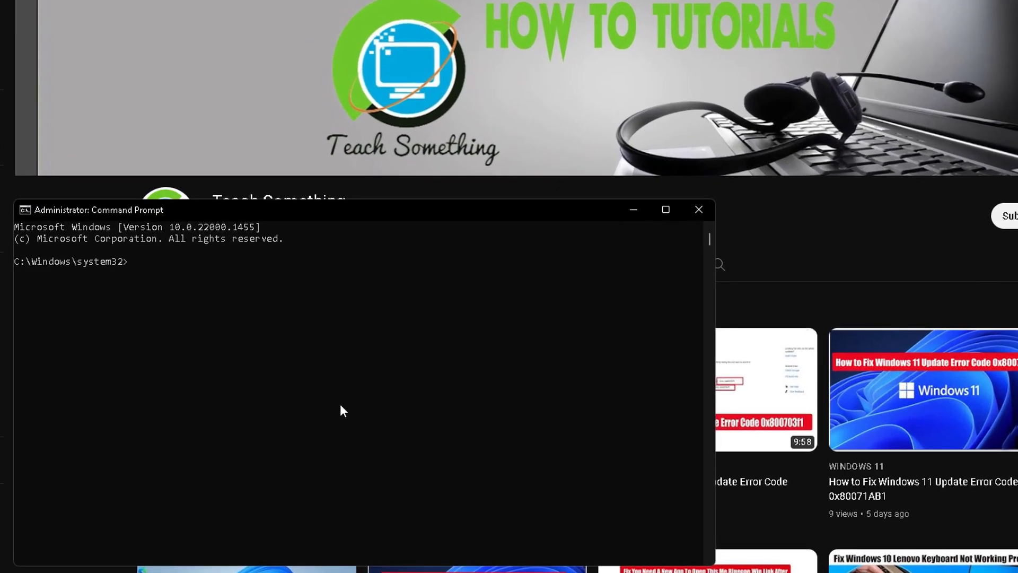
Run sfc /scannow to verify system files, which reports no integrity violations
type("sfc /scannow")
key("Return")
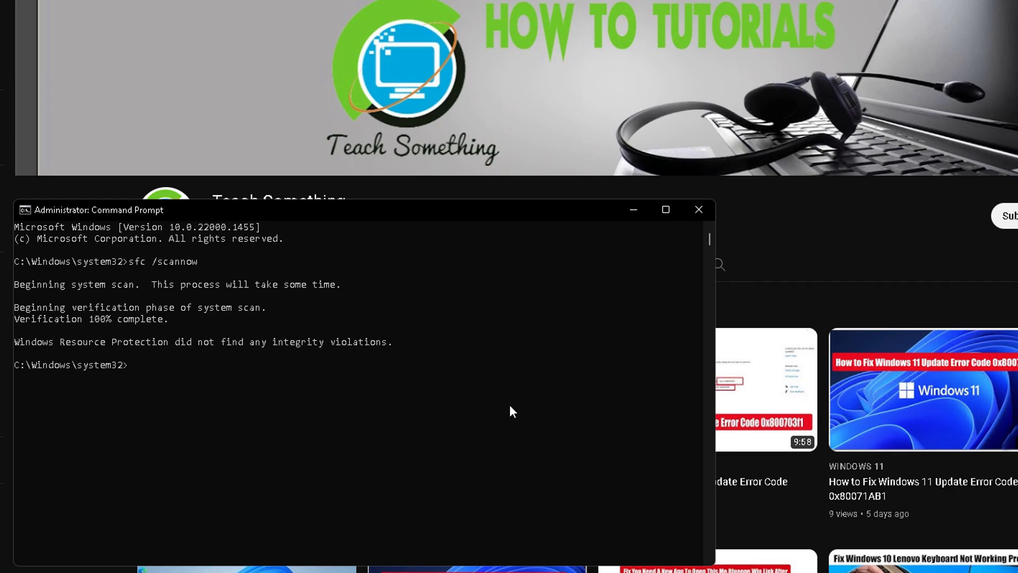
Run dism /online /cleanup-image /restorehealth to repair the Windows image
type("dism /online /cleanup-")
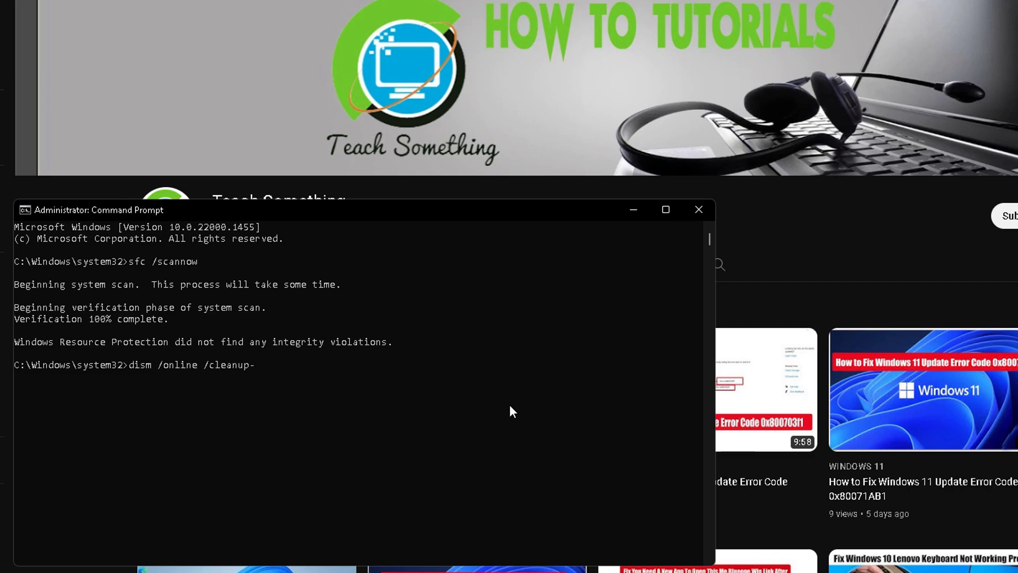
type("image /restorehealth")
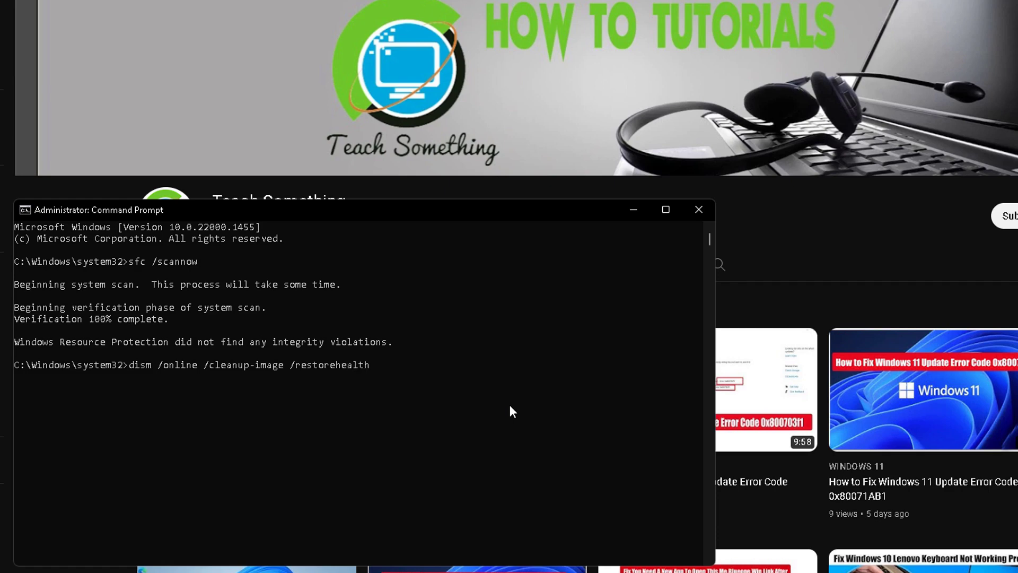
key("Return")
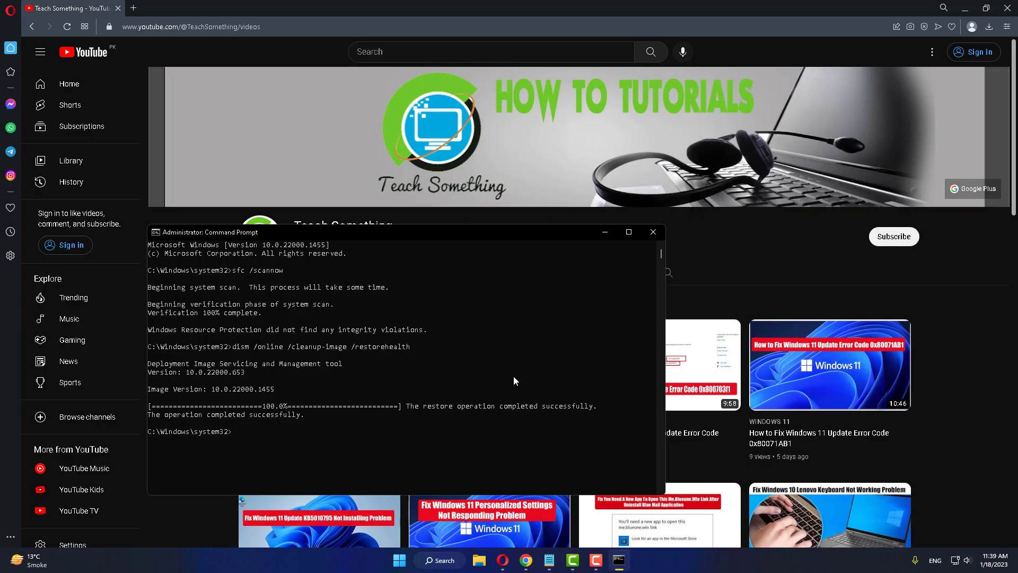
Exit Command Prompt, open and dismiss the Start power menu, then bring up Windows Search
type("exit")
key("Return")
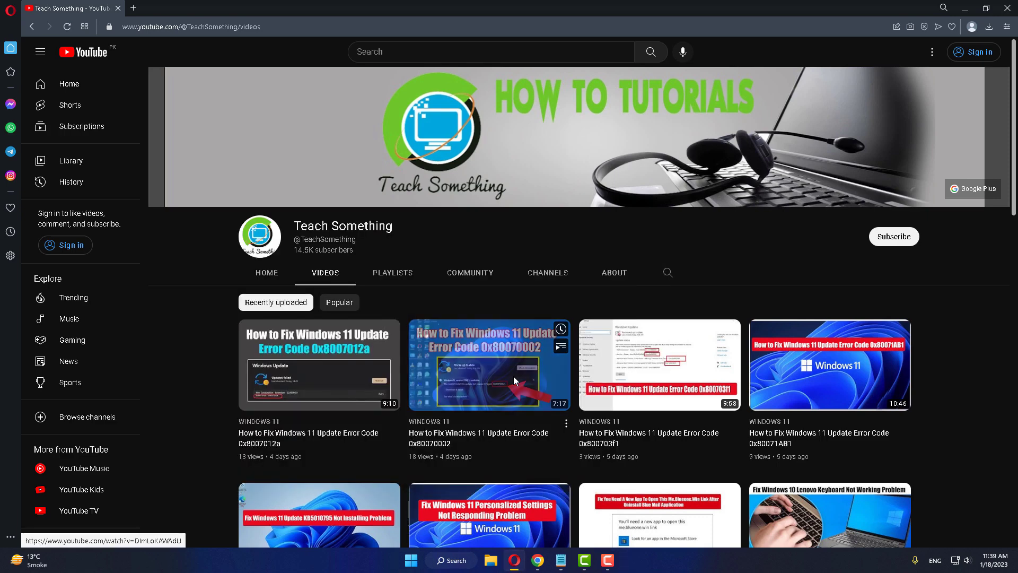
left_click(411, 560)
left_click(640, 524)
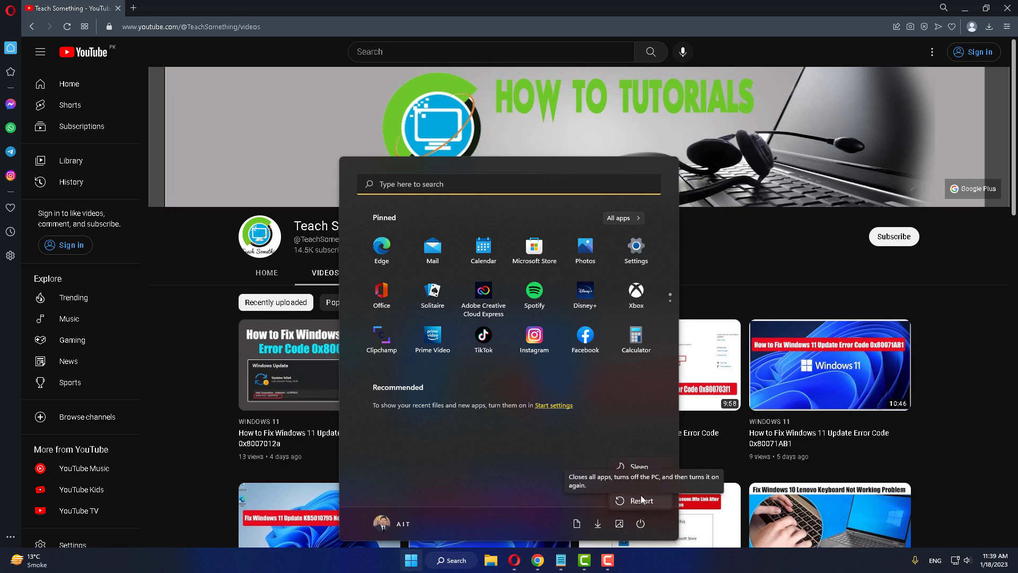
left_click(784, 247)
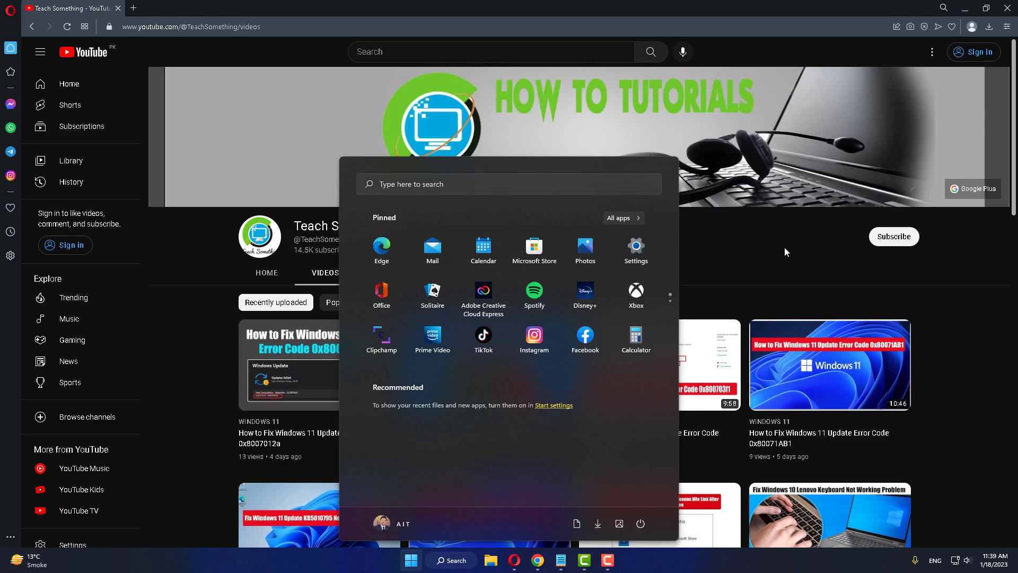
left_click(784, 248)
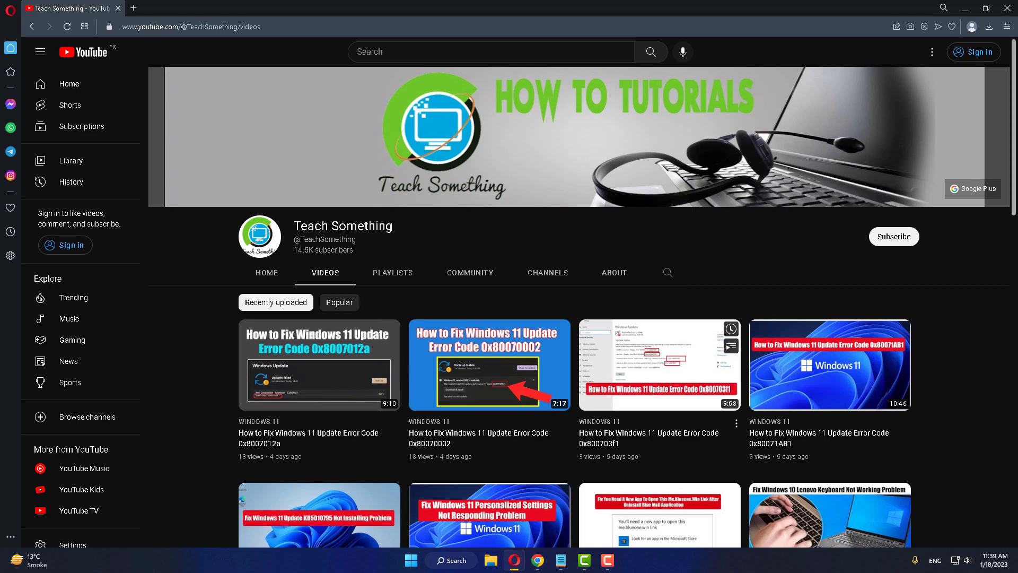
left_click(463, 561)
Search for Device Manager, open it, and move its window to the screen centre
type("Device Manager")
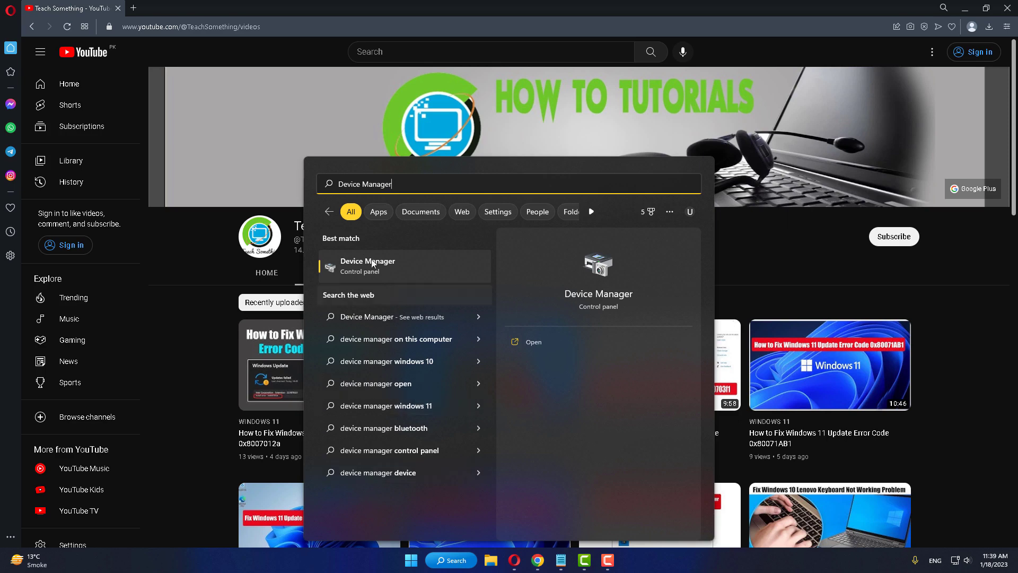
left_click(372, 263)
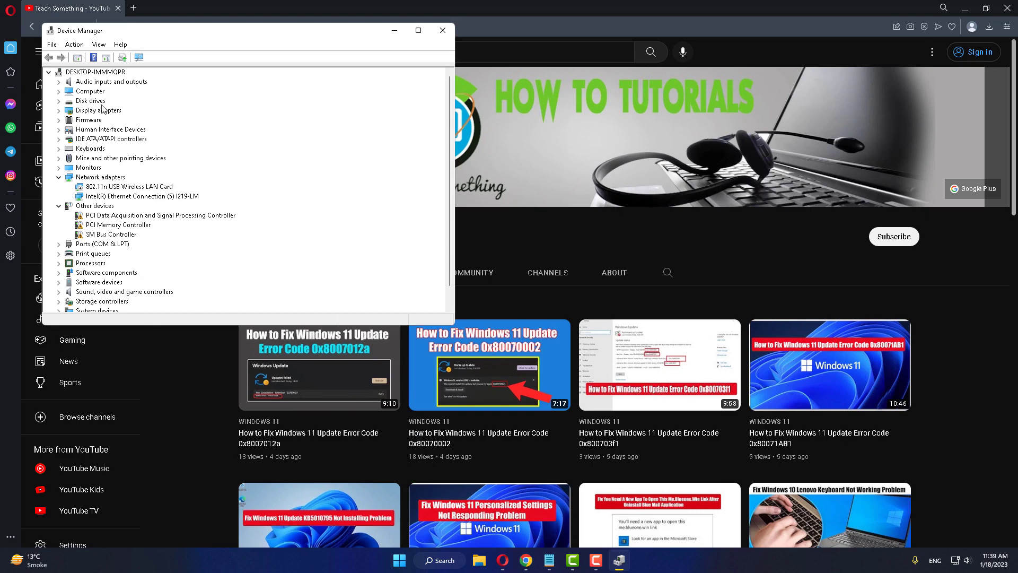
left_click_drag(173, 34, 398, 142)
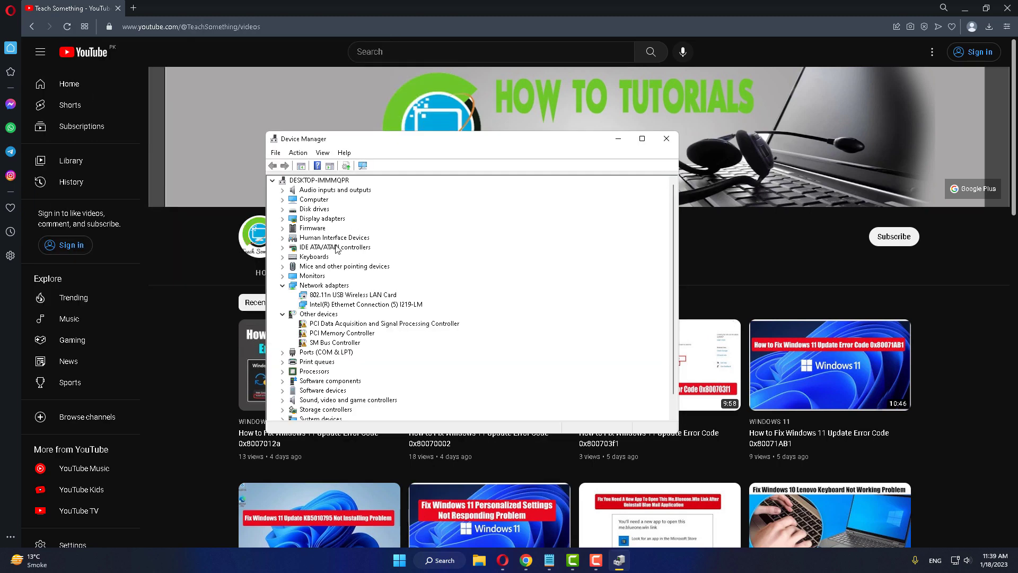
Automatically search for an updated Intel(R) HD Graphics 530 driver under Display adapters, then close the wizard
left_click(310, 218)
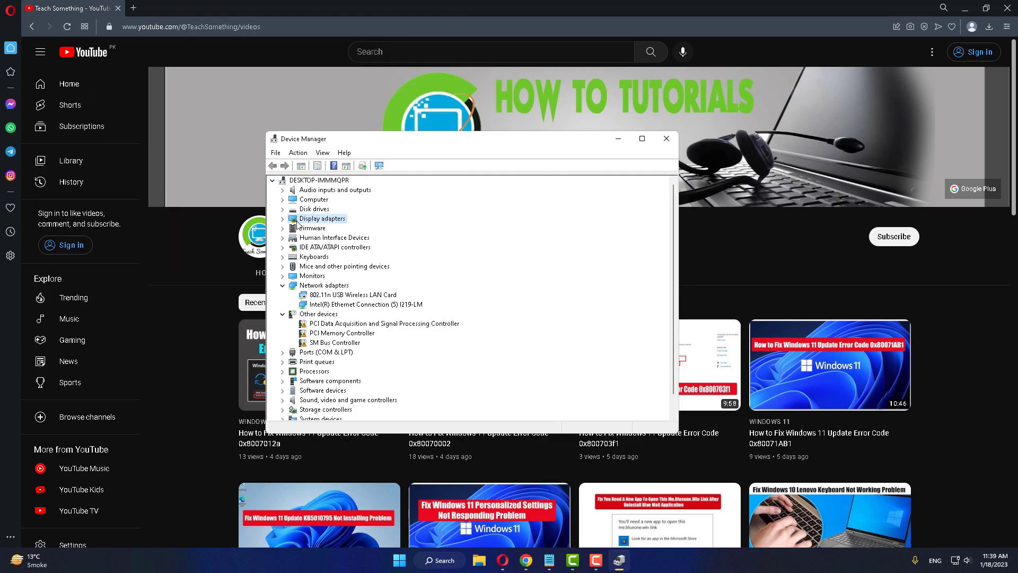
left_click(283, 218)
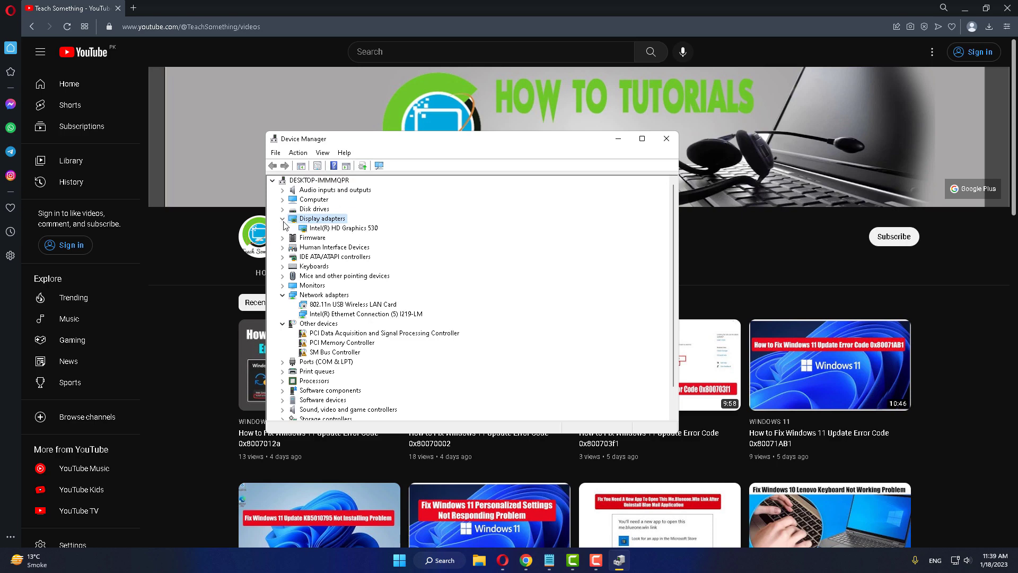
left_click(357, 230)
right_click(345, 229)
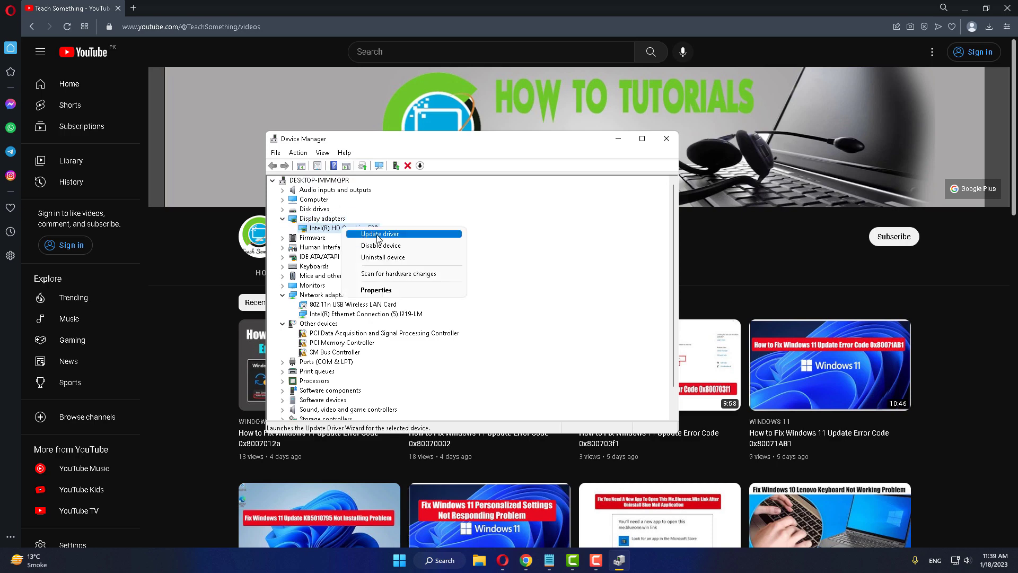
left_click(380, 236)
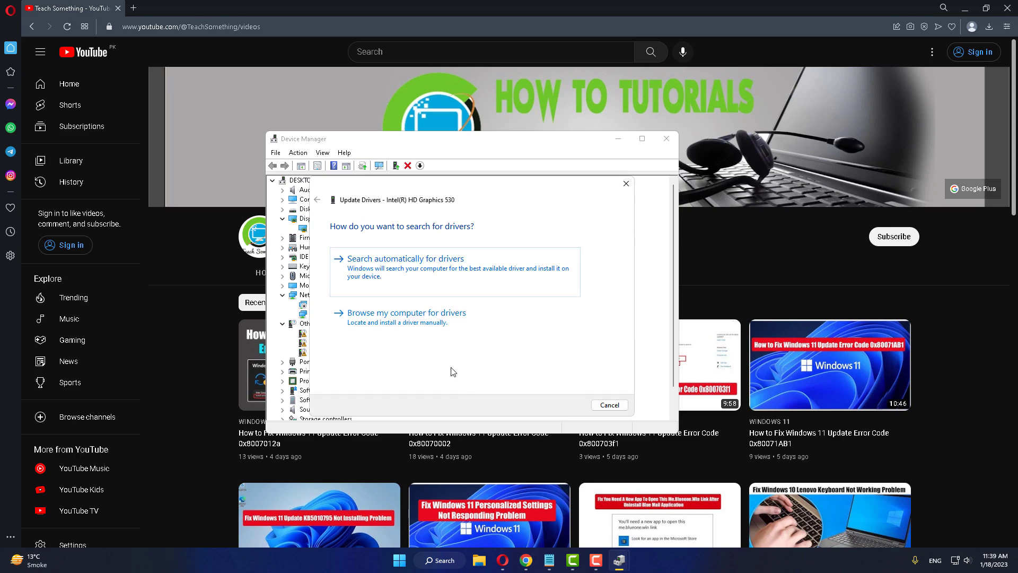
left_click(414, 273)
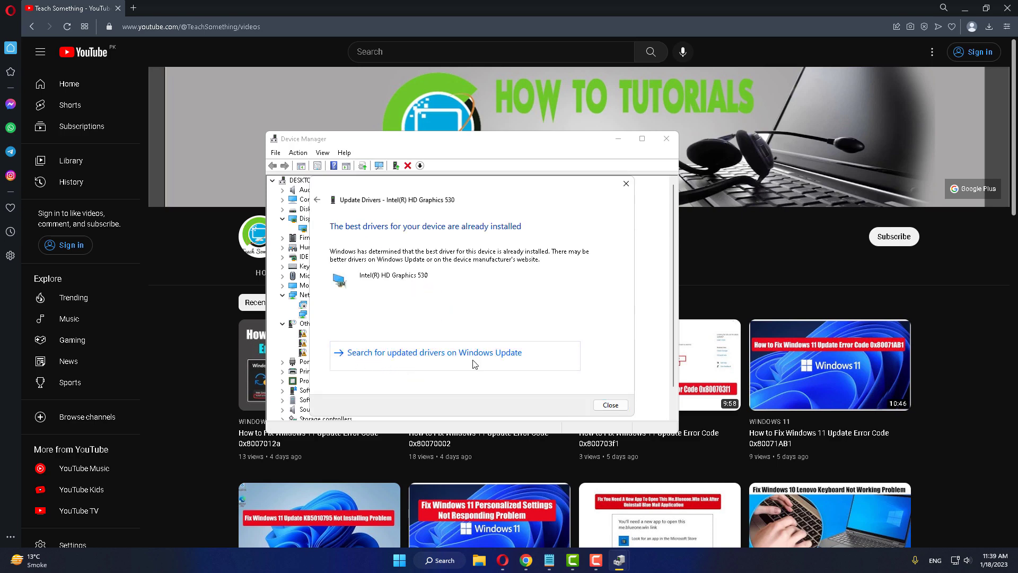
key("Escape")
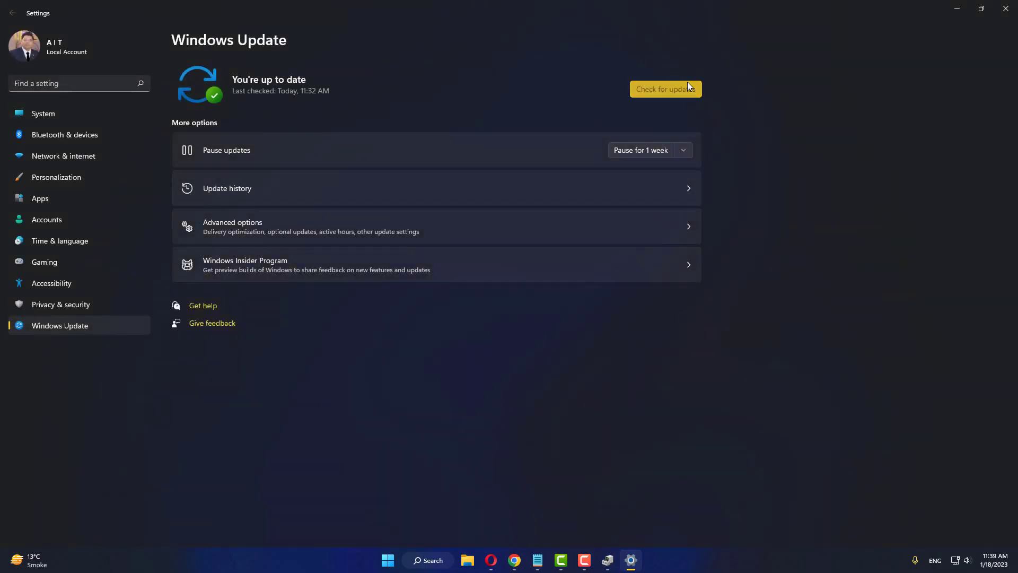
Re-run Check for updates, confirming up to date at 11:40 AM, and close Settings
left_click(688, 86)
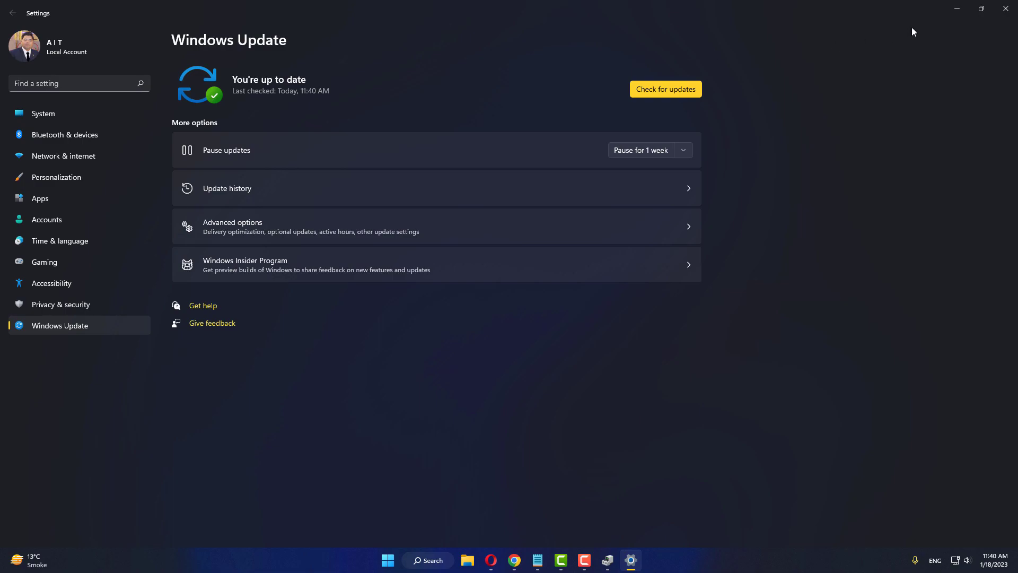
left_click(1006, 8)
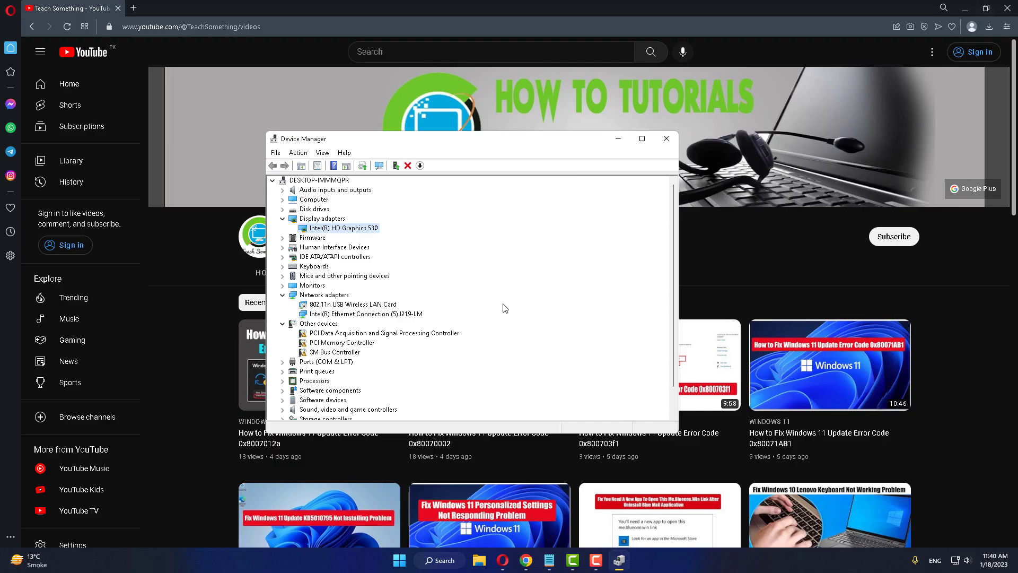
Close Device Manager and search Windows for 'Memory diagnostic'
left_click(667, 138)
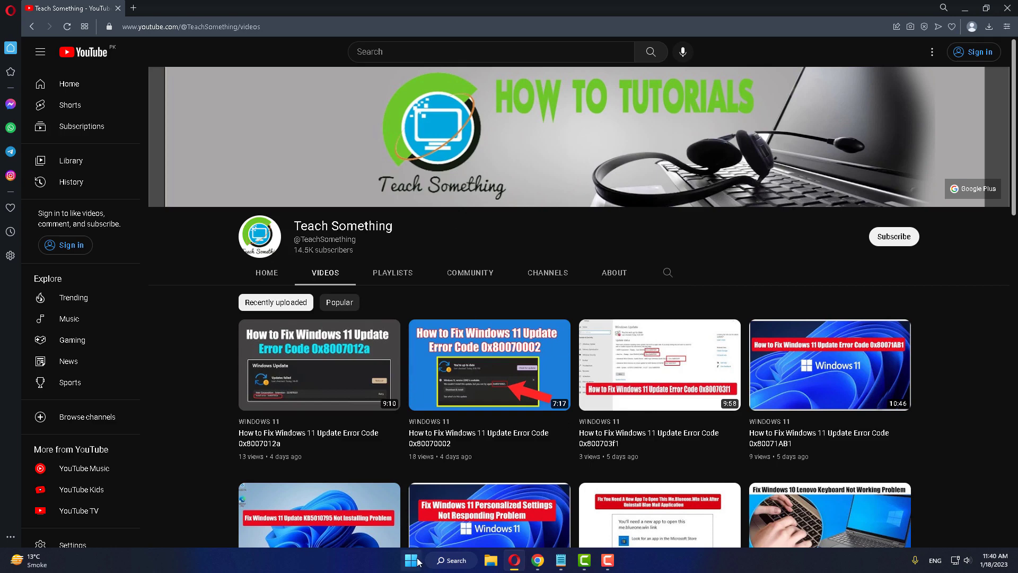
left_click(443, 559)
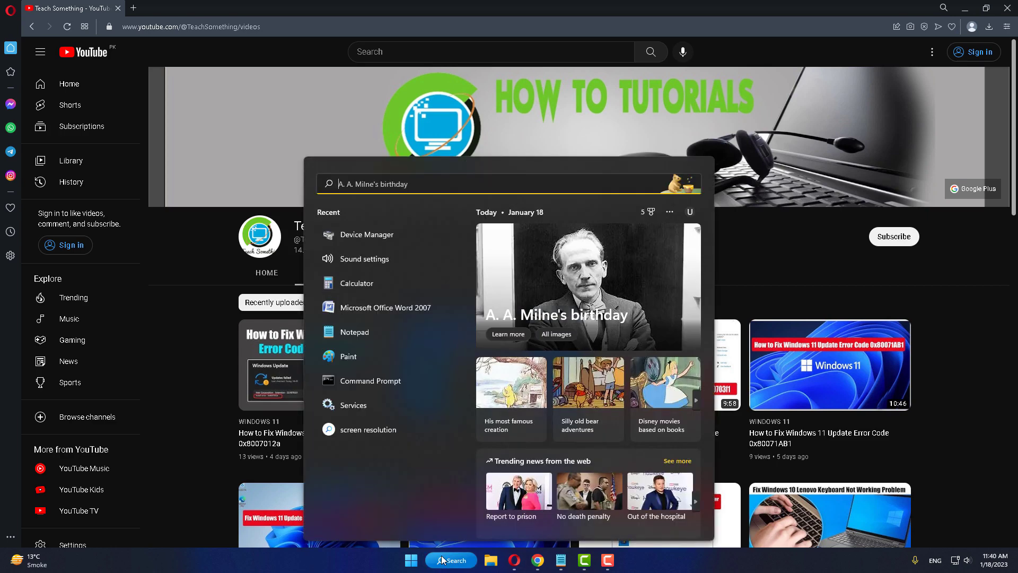
type("Memo")
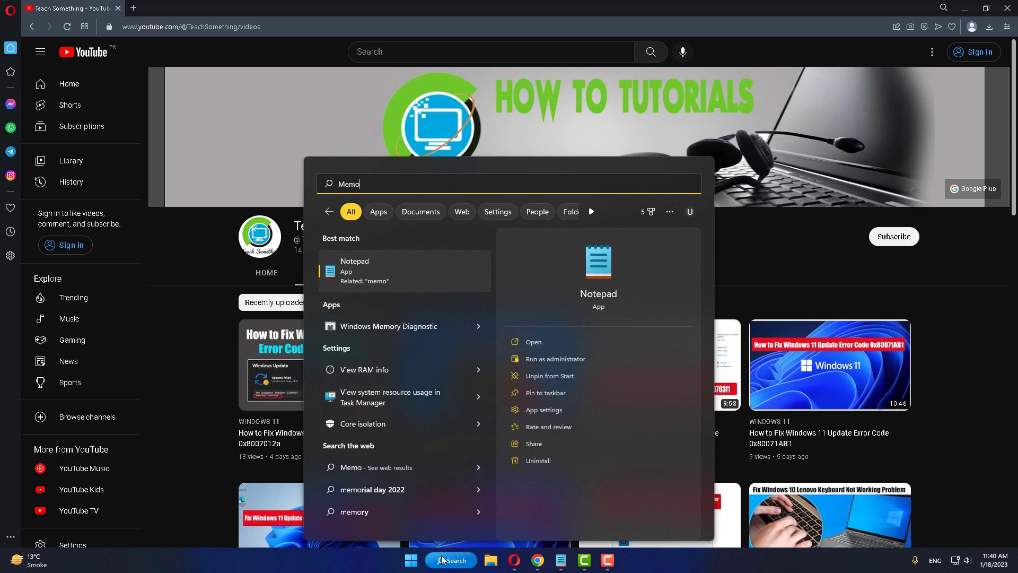
type("ry ")
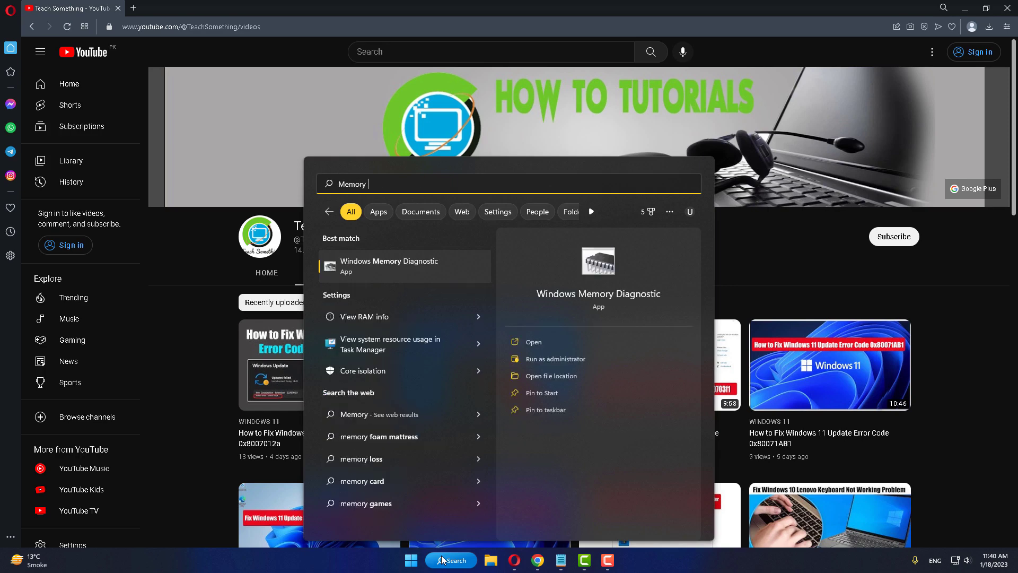
type("diagn")
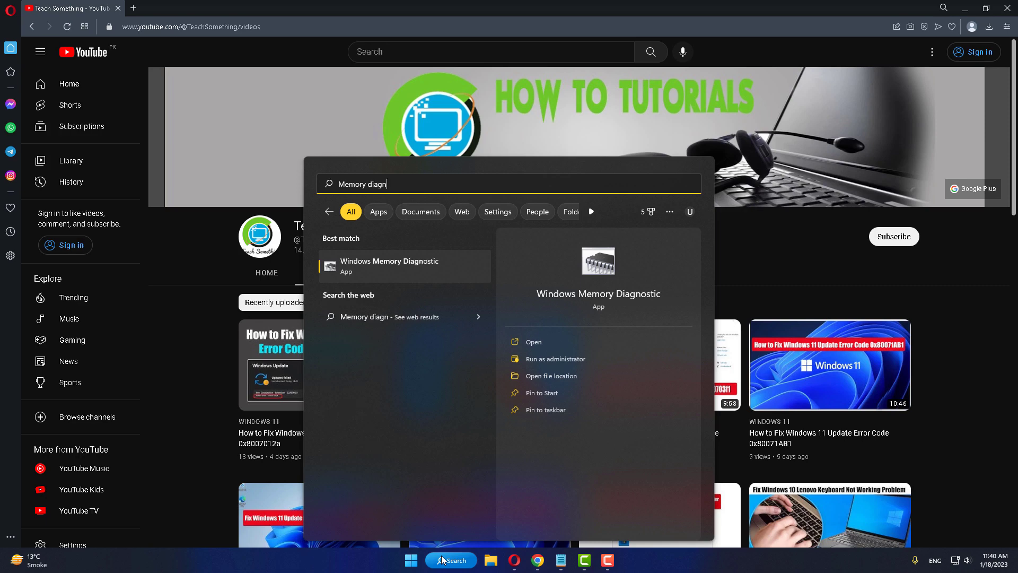
type("ostic")
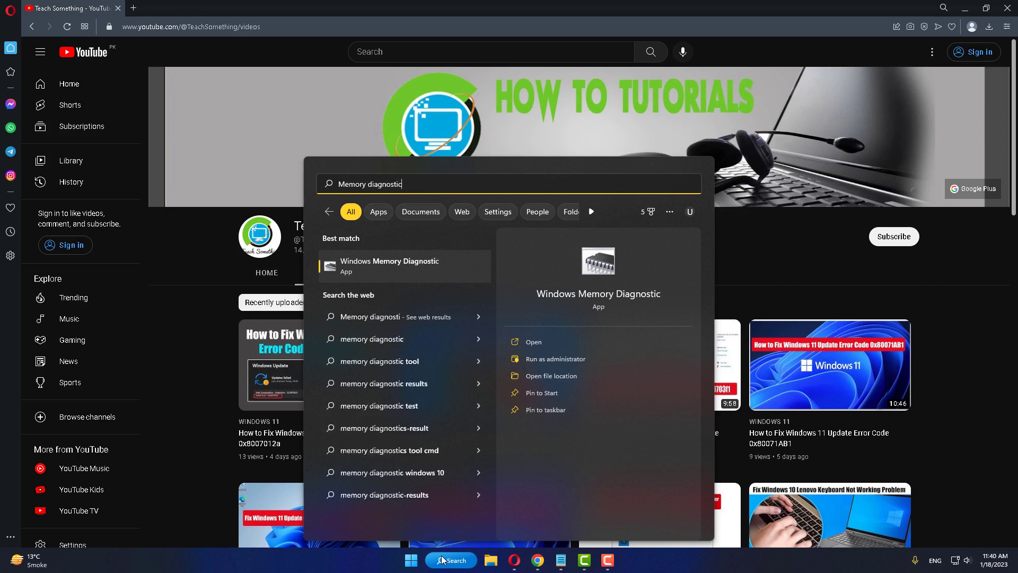
Open Windows Memory Diagnostic from the search results, then close it without running a test
left_click(387, 267)
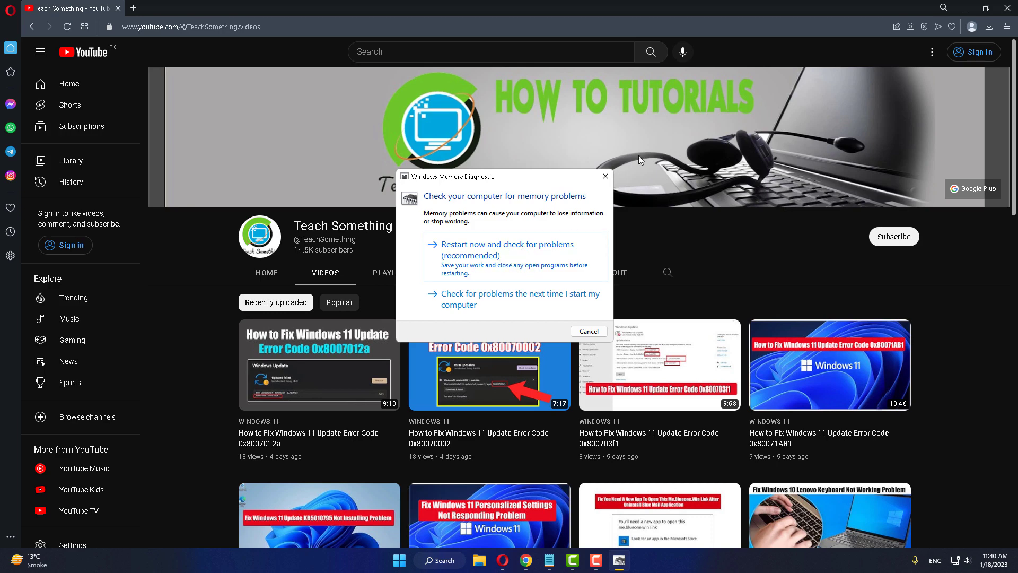
left_click(605, 176)
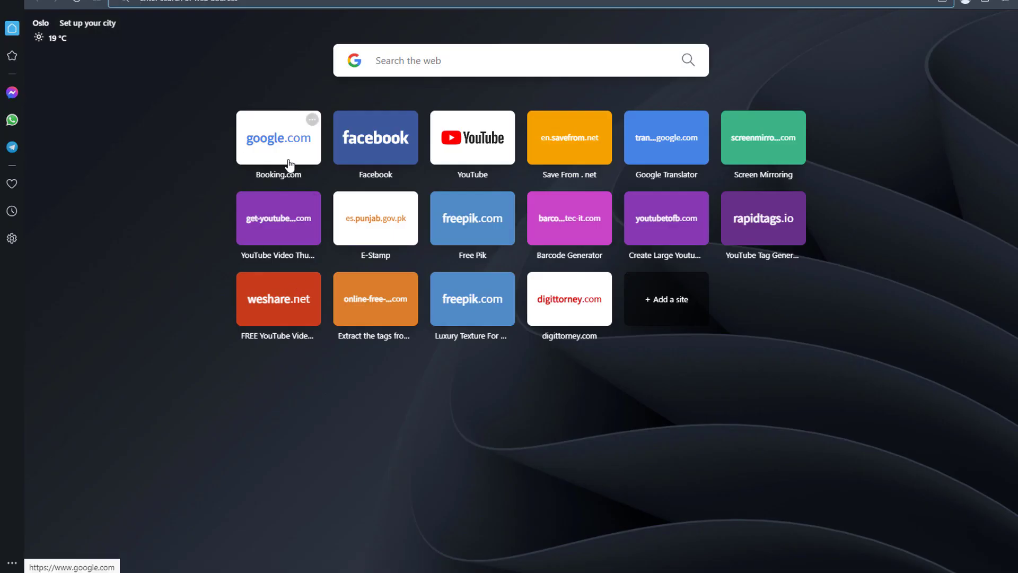
Google 'windows 11 download' and open Microsoft's Download Windows 11 page
left_click(296, 159)
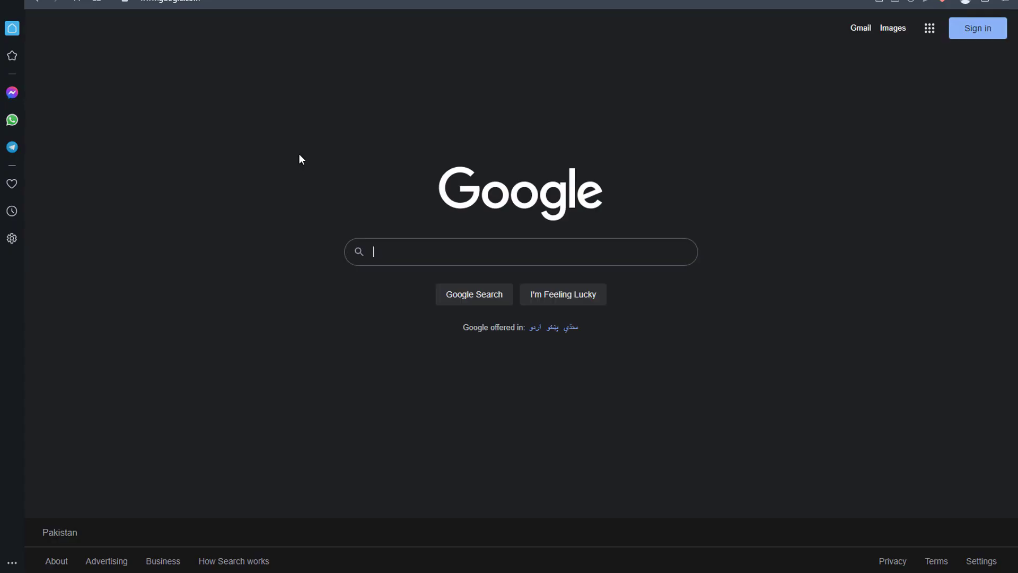
type("window")
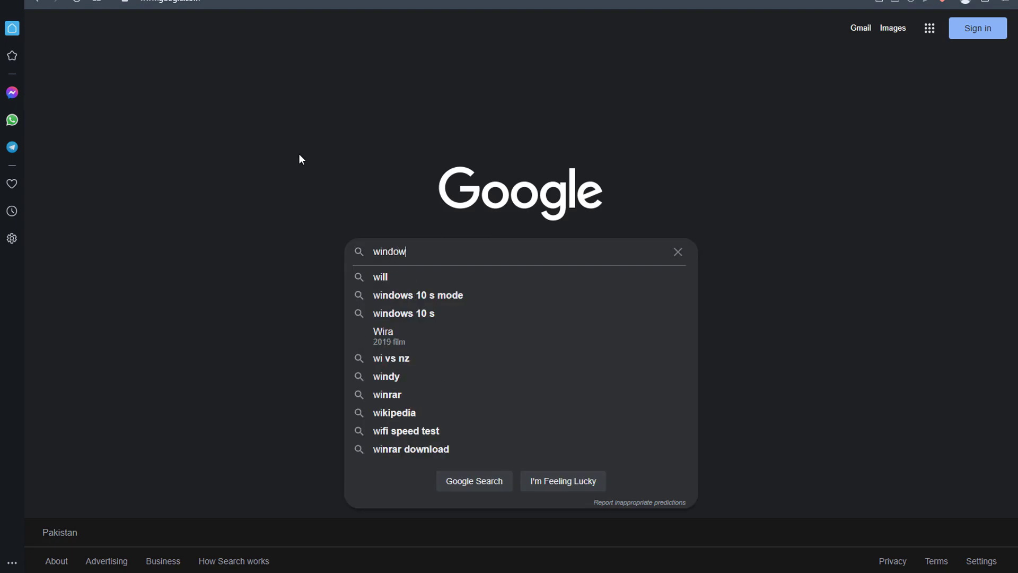
type("s 11 download")
key("Return")
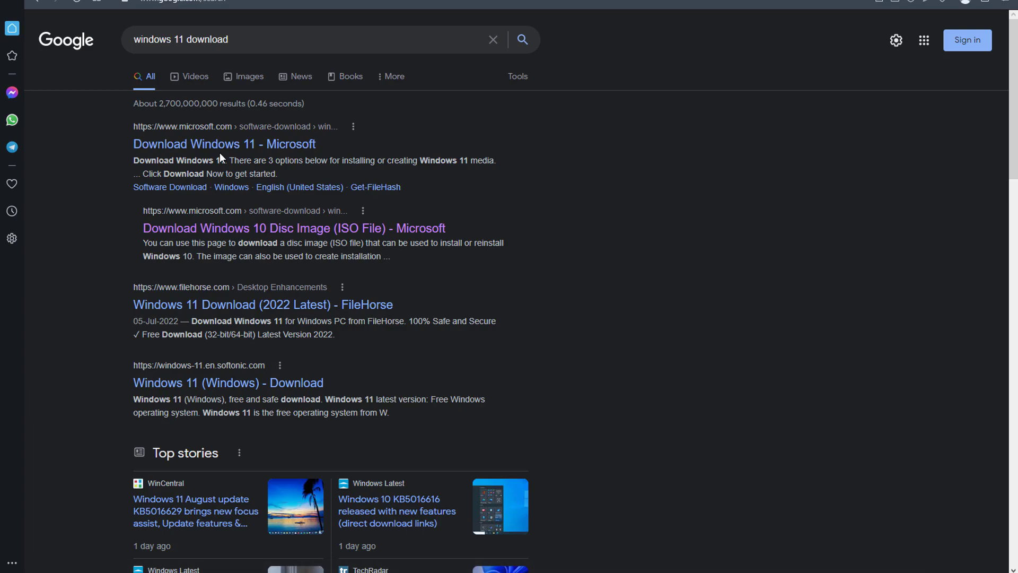
left_click(220, 152)
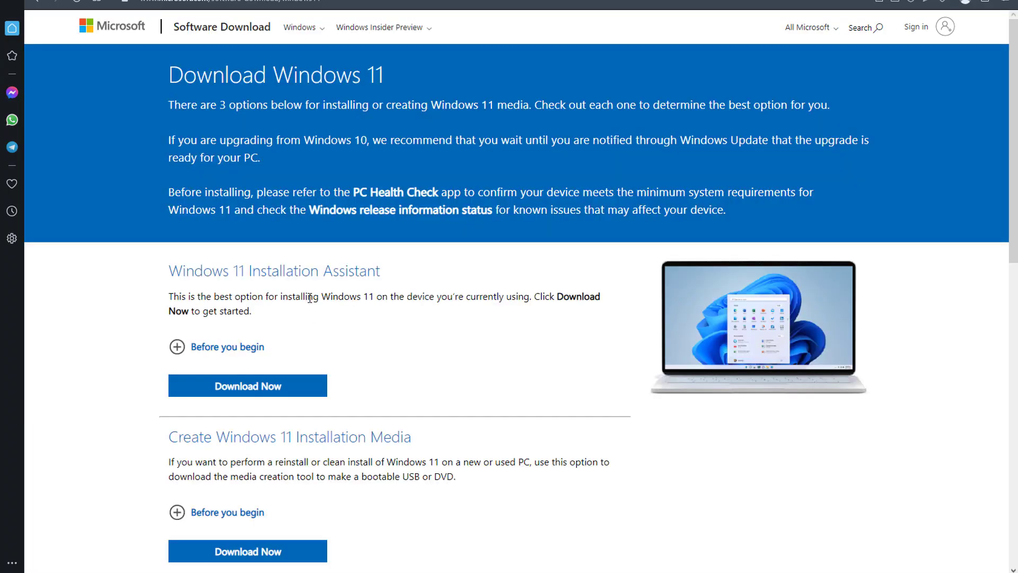
Download MediaCreationToolW11.exe from Create Windows 11 Installation Media and run it
scroll(311, 298, "down", 5)
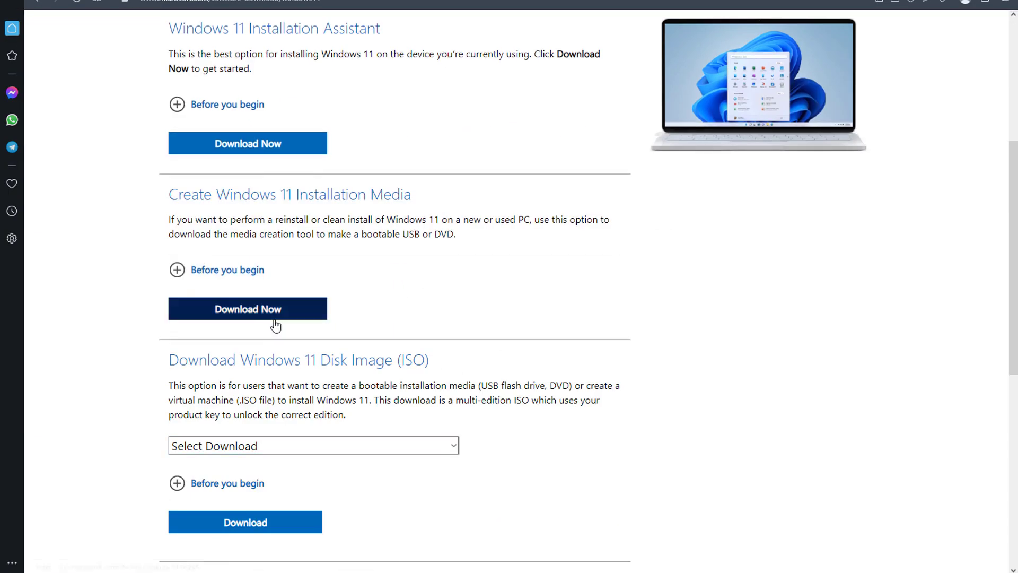
double_click(168, 196)
left_click_drag(266, 192, 434, 197)
left_click(435, 196)
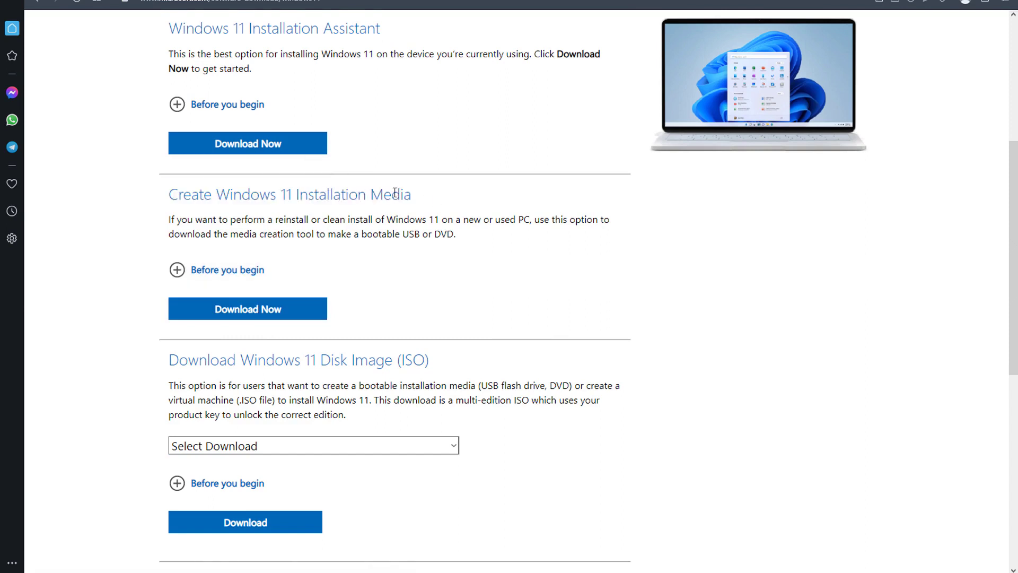
left_click(275, 315)
left_click(405, 265)
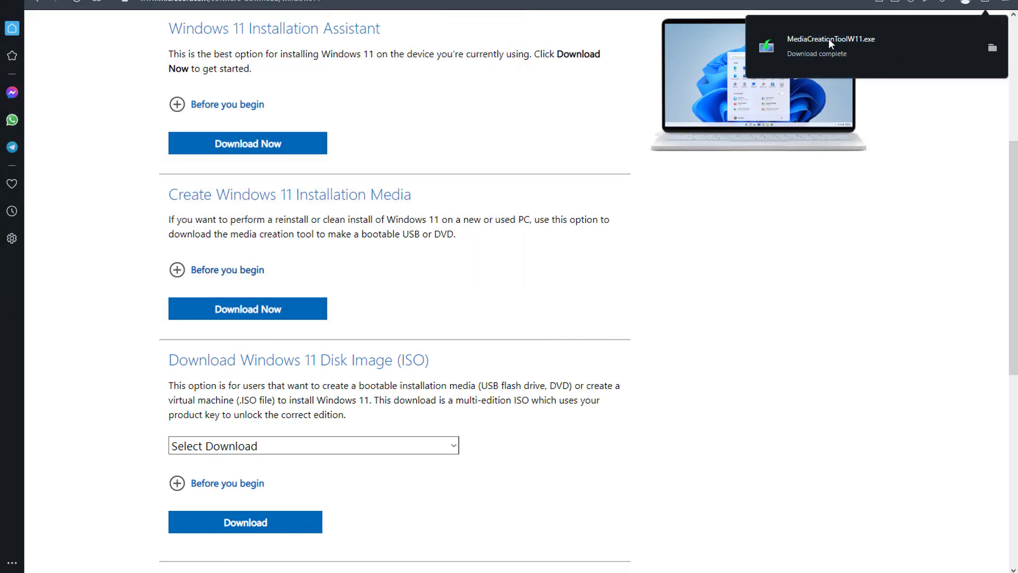
left_click(867, 49)
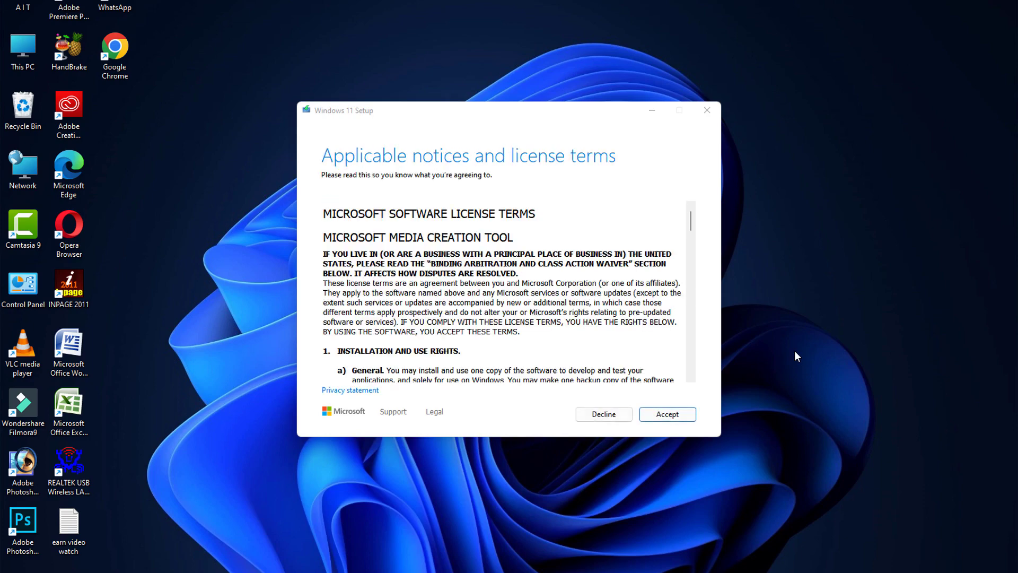
Accept the Windows 11 license terms and keep the recommended edition and language options
left_click(690, 419)
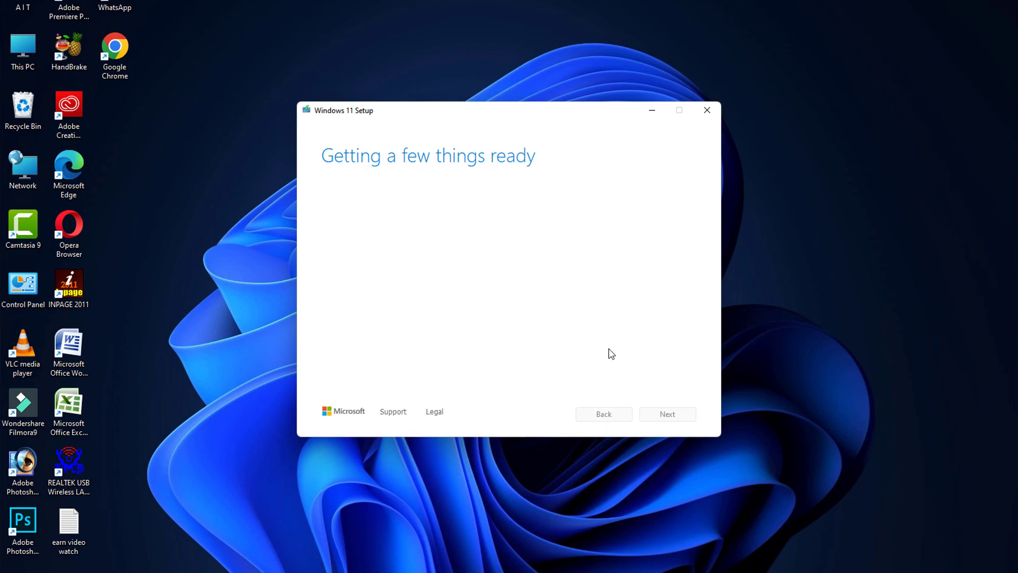
left_click(447, 305)
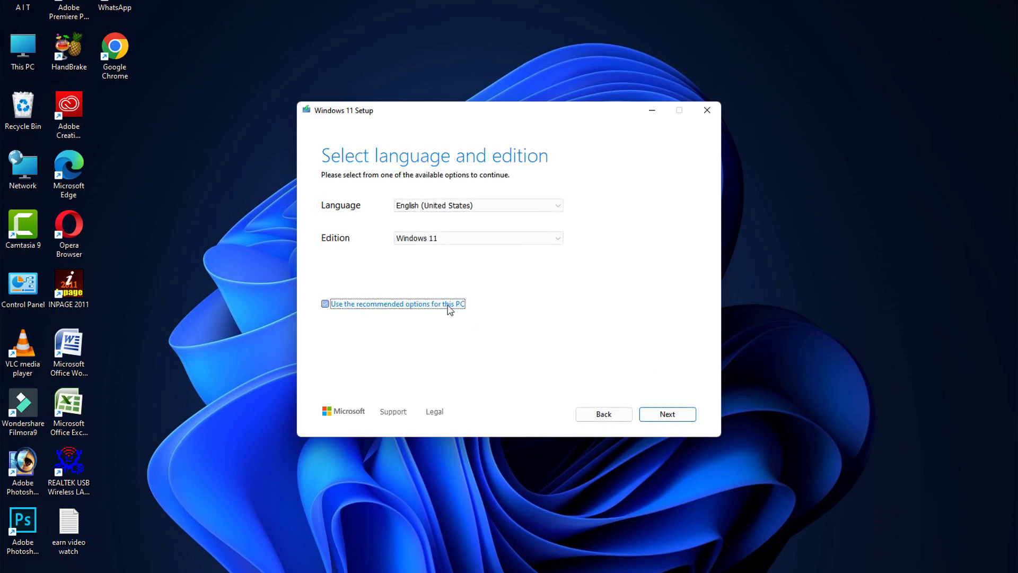
left_click(325, 305)
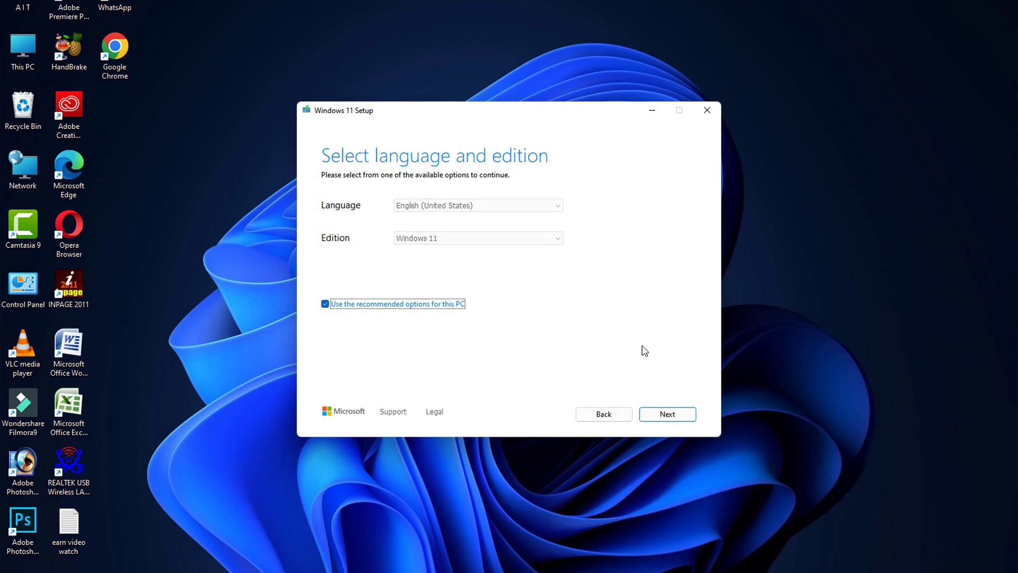
left_click(663, 419)
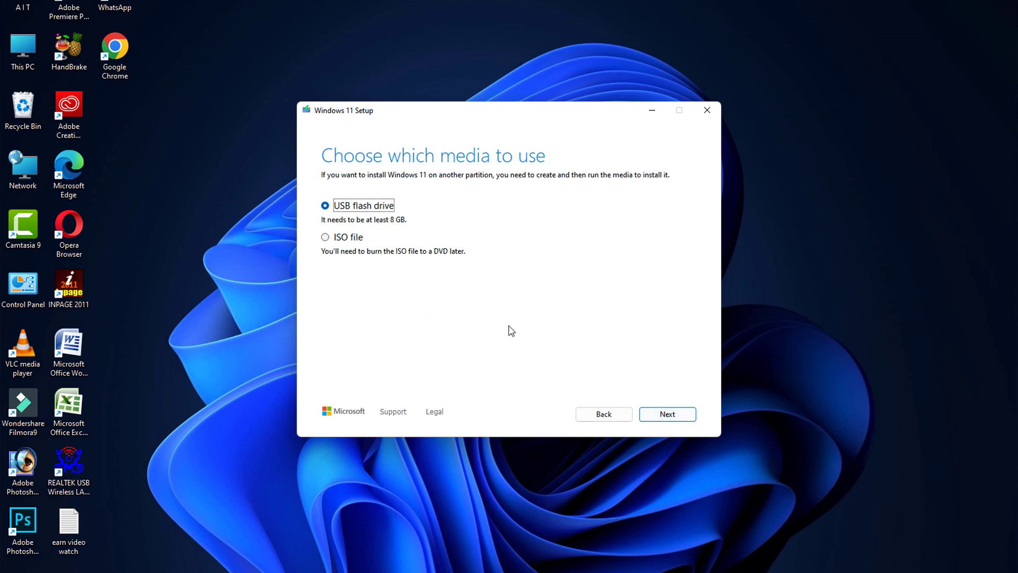
Choose ISO file media and save it to Downloads as 'Windows 11 version'
left_click(326, 238)
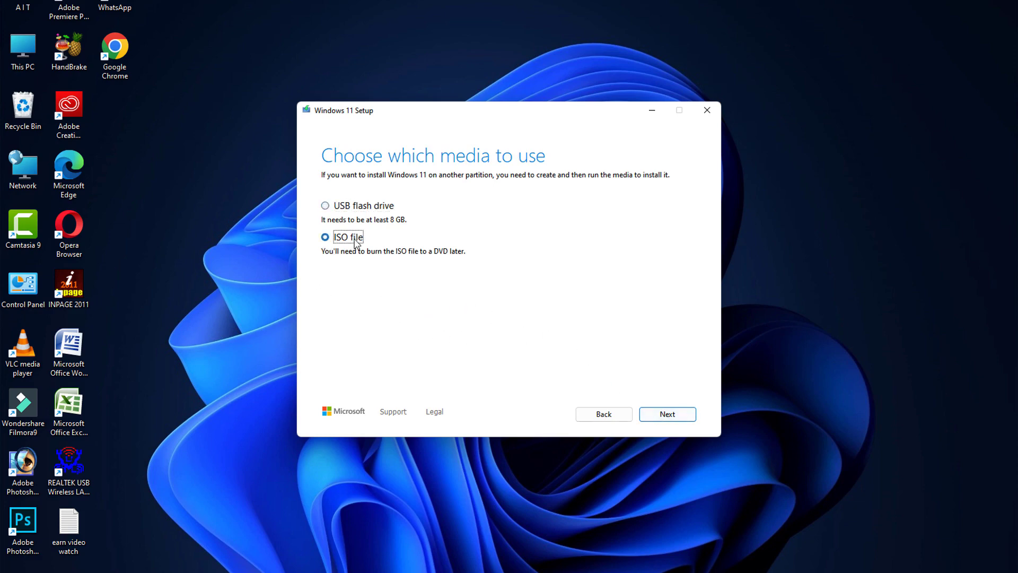
left_click(688, 414)
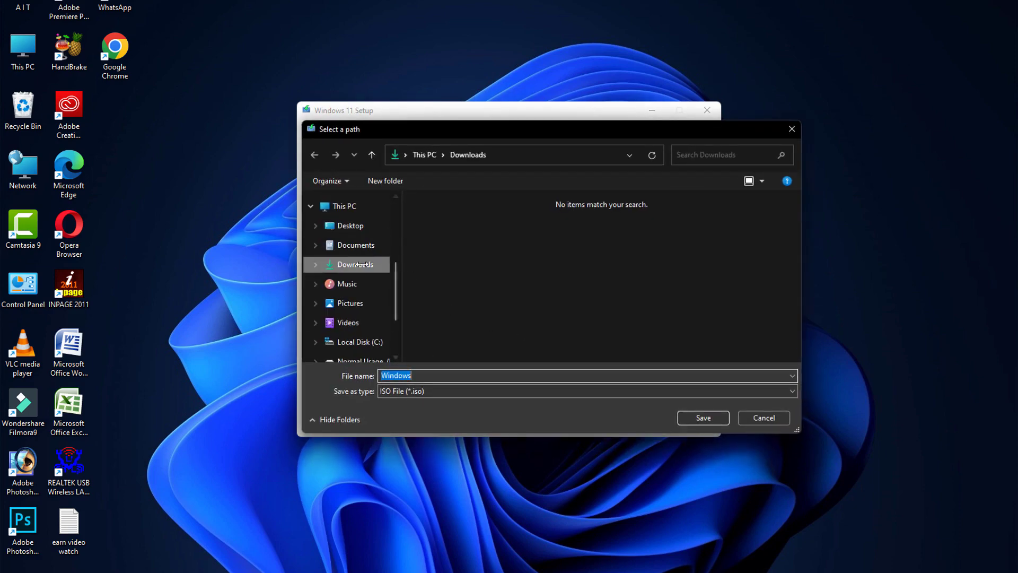
left_click(432, 374)
type("11 version")
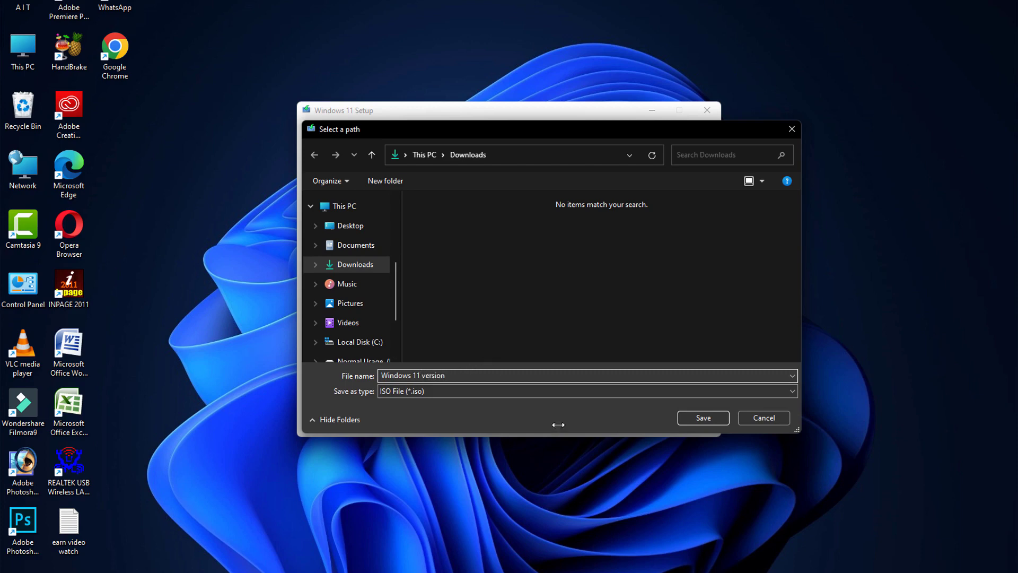
left_click(695, 419)
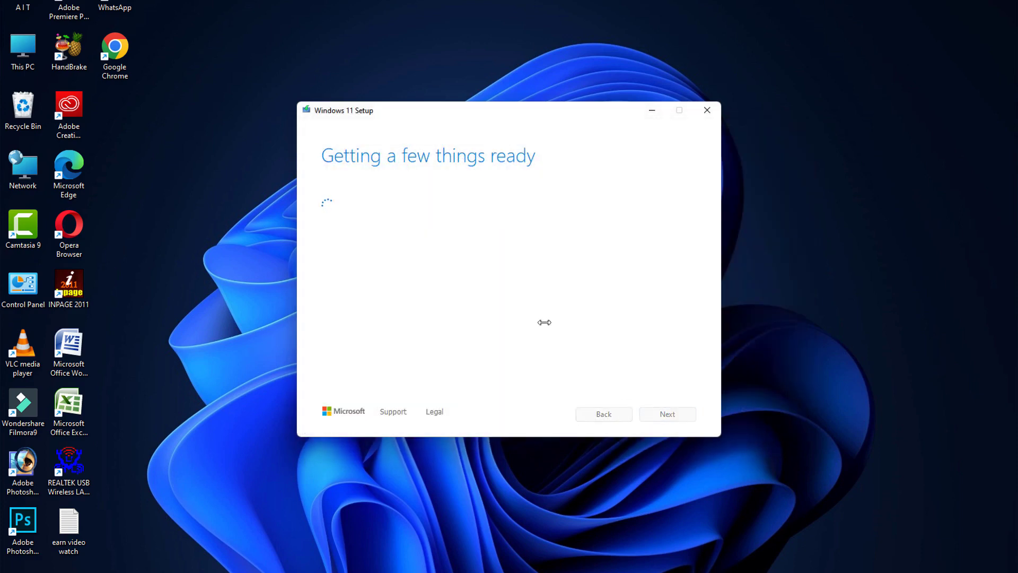